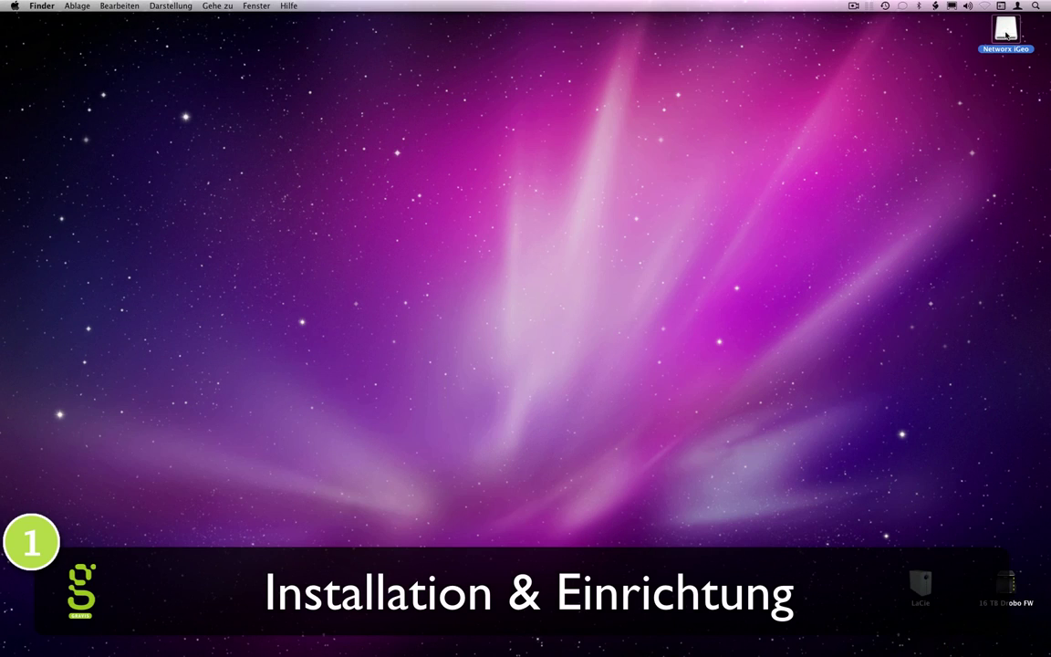
# Step: Mount the Networx iGeo disk image so it shows on the desktop
pyautogui.doubleClick(985, 25)
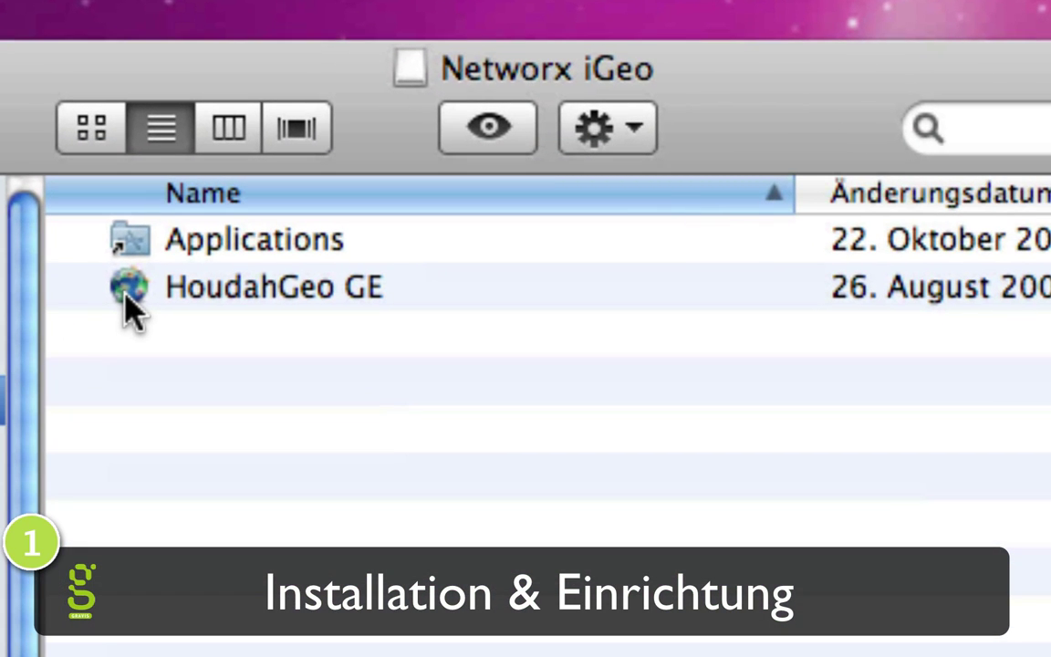
# Step: Copy HoudahGeo GE into Applications, then eject the Networx iGeo disk
pyautogui.moveTo(126, 294); pyautogui.dragTo(208, 264)
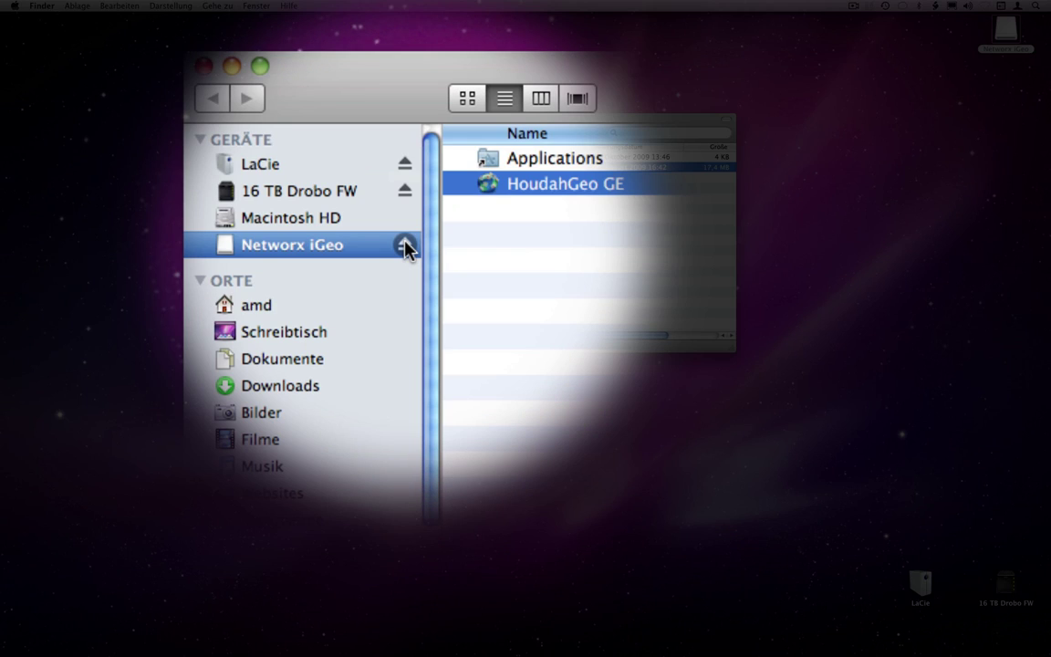
pyautogui.click(405, 246)
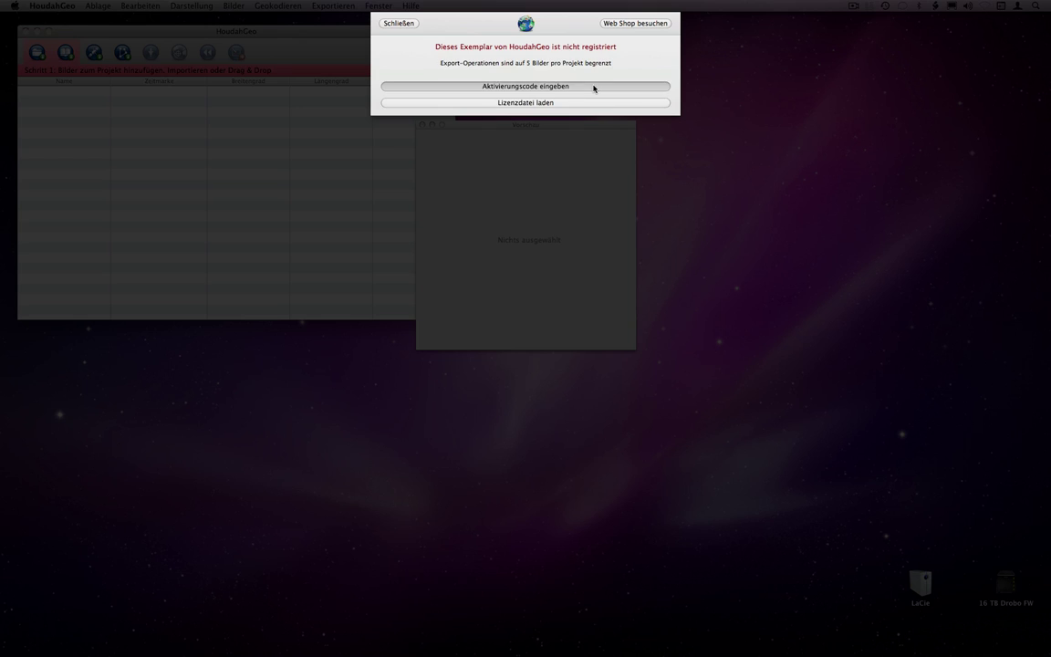
# Step: Register HoudahGeo with the owner's name, e-mail address and activation code
pyautogui.click(592, 87)
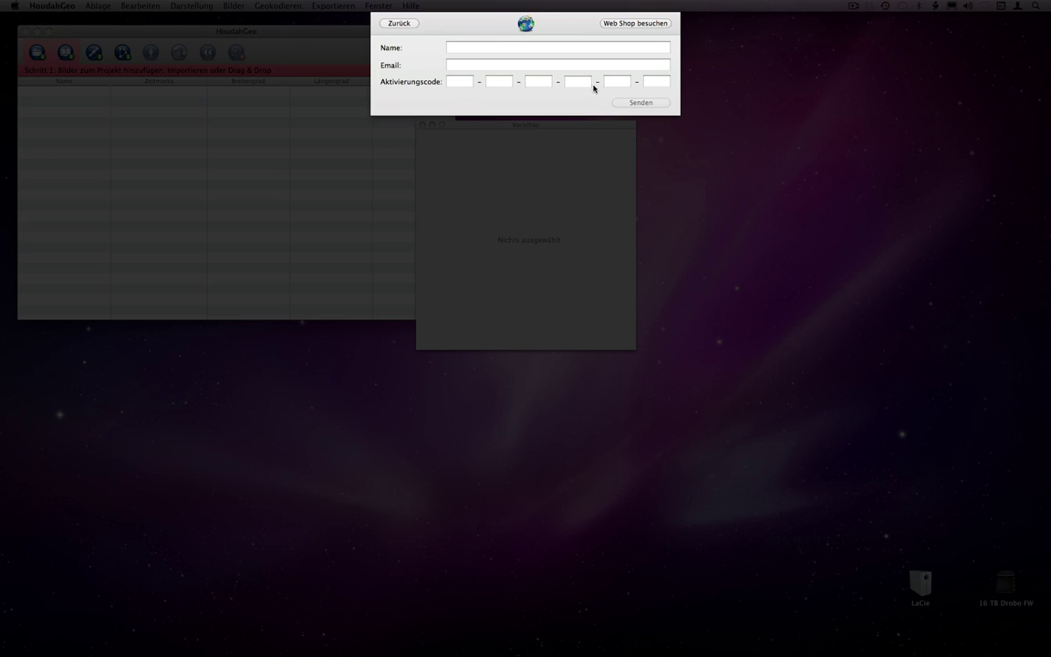
pyautogui.click(514, 45)
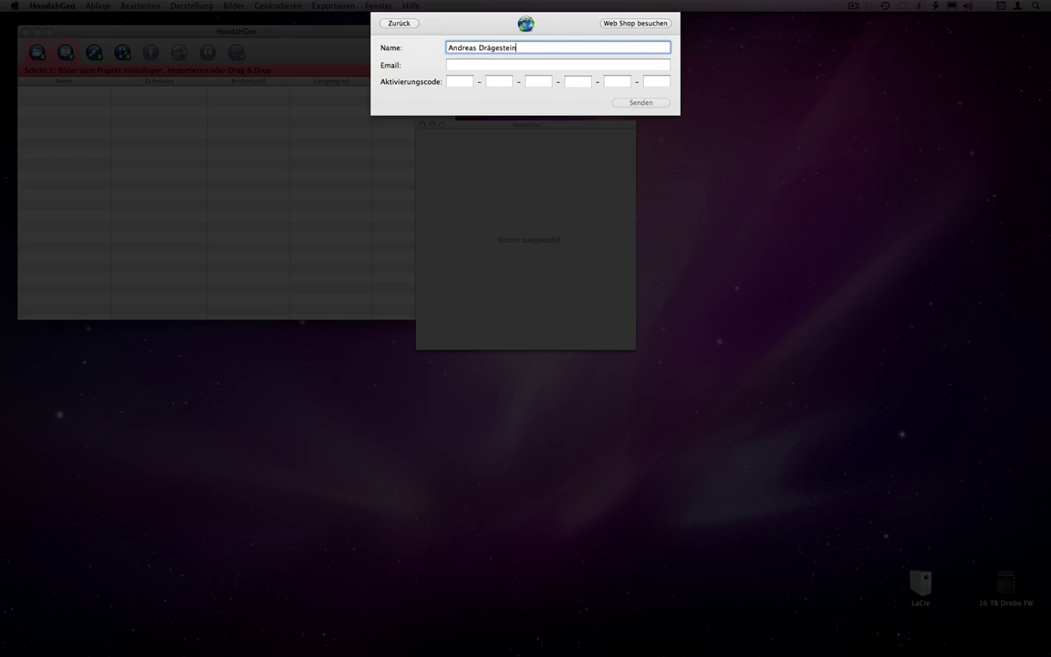
pyautogui.press('Tab')
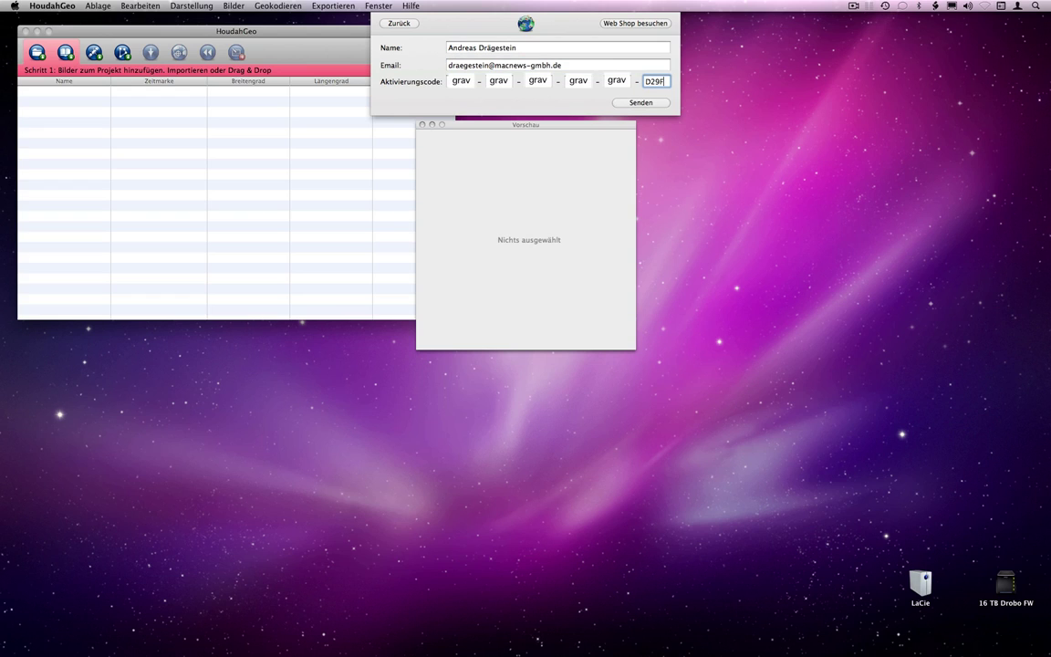
pyautogui.click(647, 103)
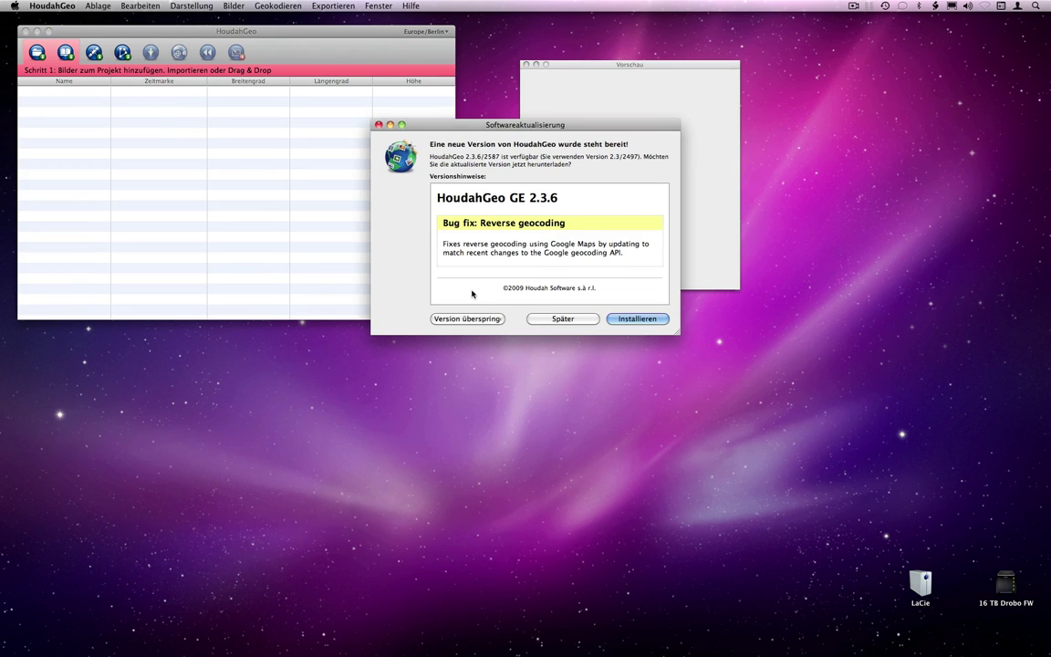
# Step: Download the HoudahGeo 2.3.6 update, install it and relaunch the program
pyautogui.click(652, 317)
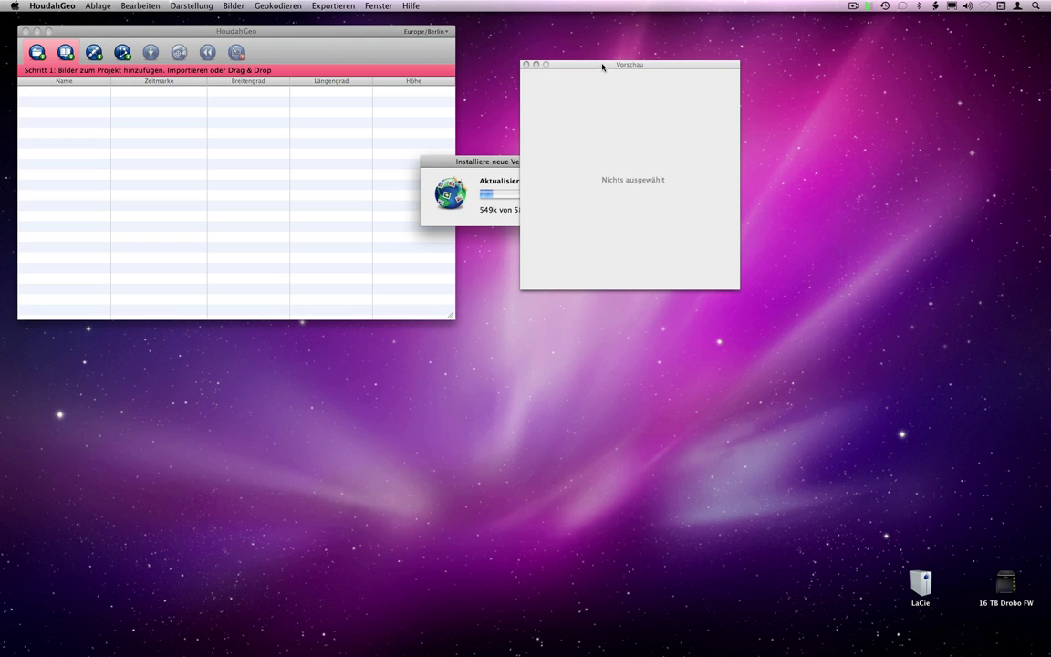
pyautogui.moveTo(602, 66); pyautogui.dragTo(720, 72)
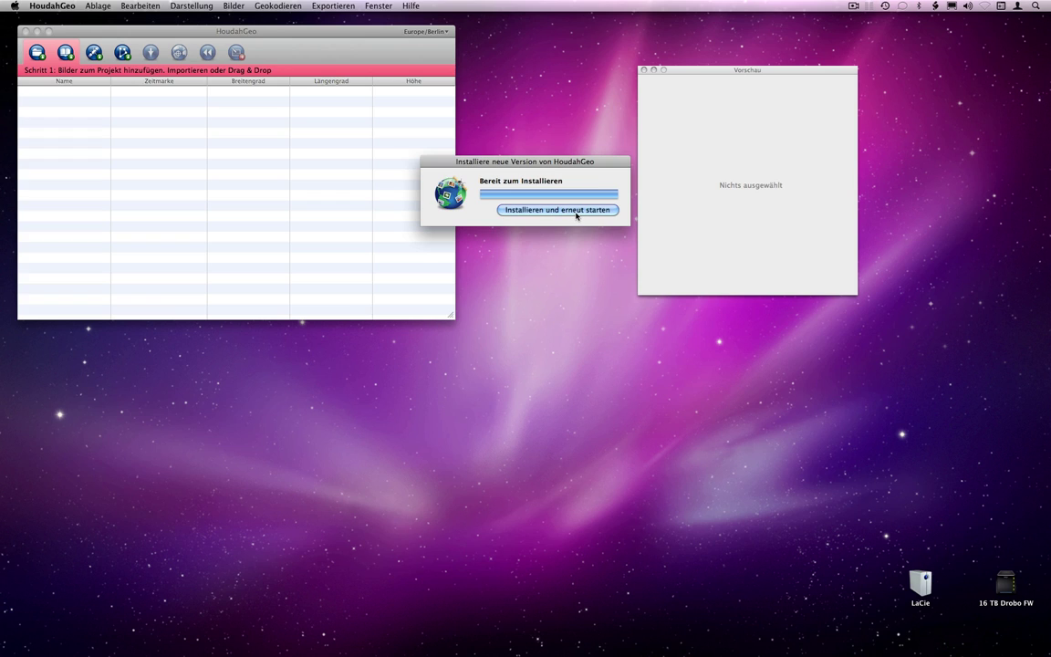
pyautogui.click(576, 215)
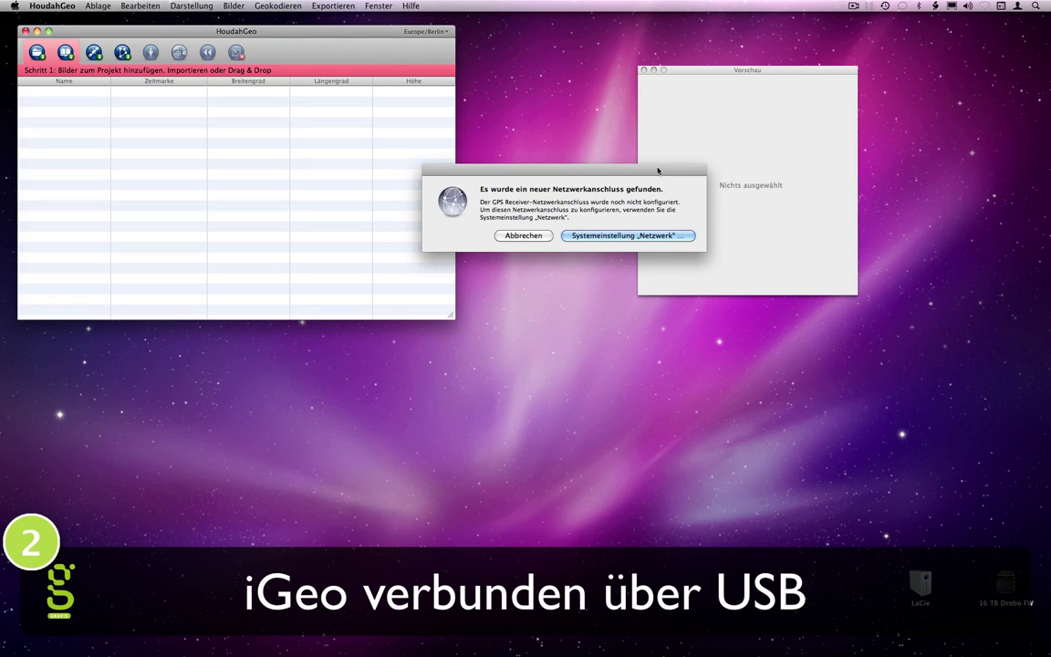
# Step: Apply the new GPS Receiver connection in the Network preferences pane
pyautogui.click(649, 235)
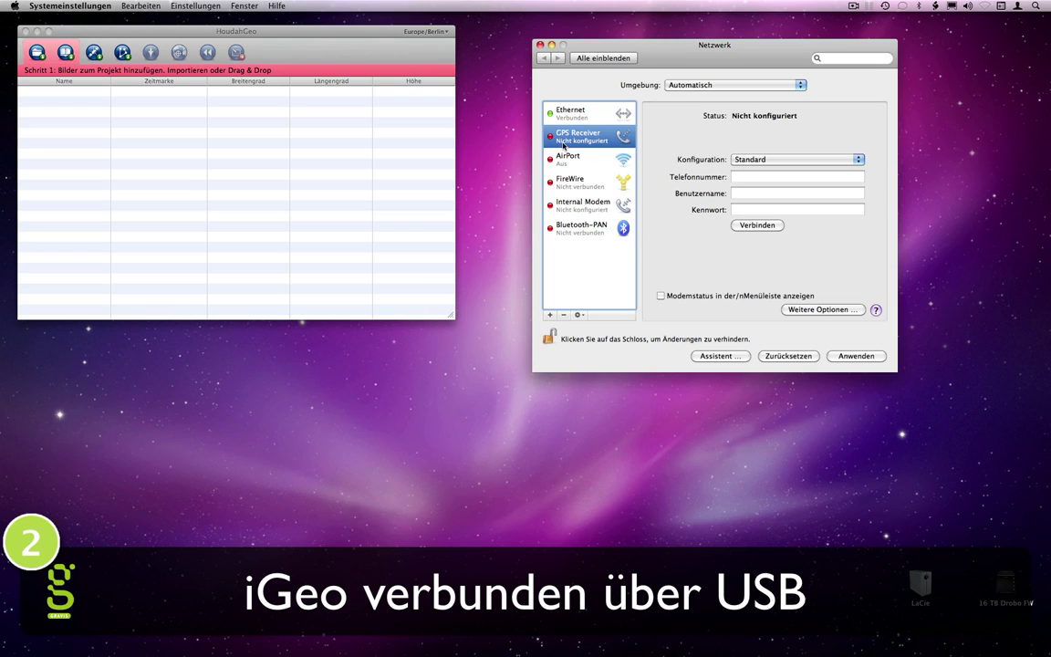
pyautogui.click(851, 356)
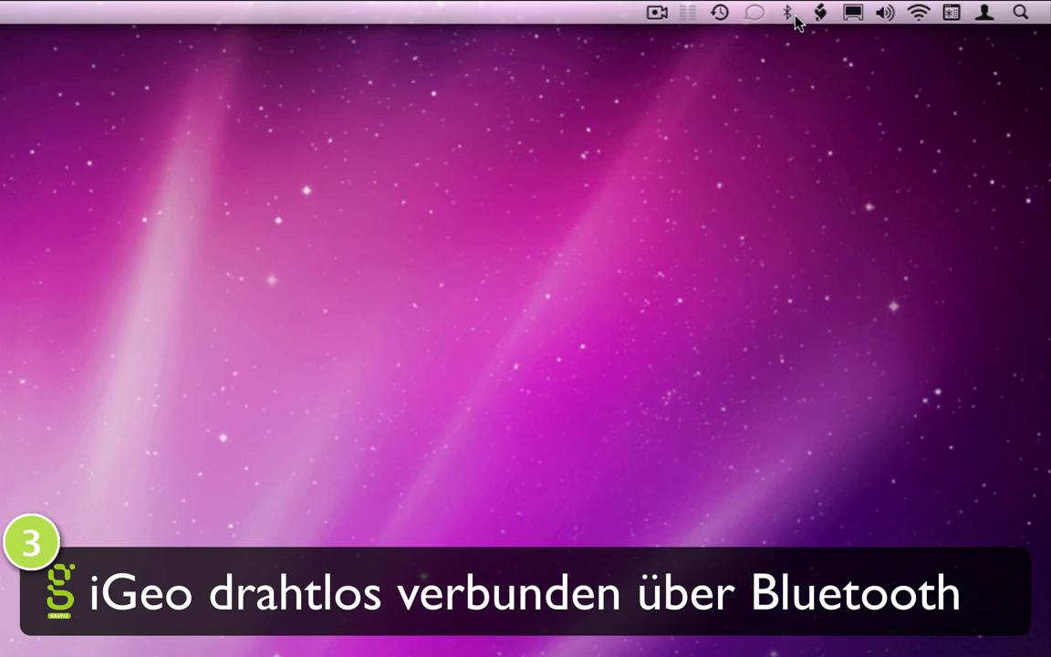
# Step: Pair the Qstarz GPS through the Bluetooth Setup Assistant, then close the assistant
pyautogui.click(919, 7)
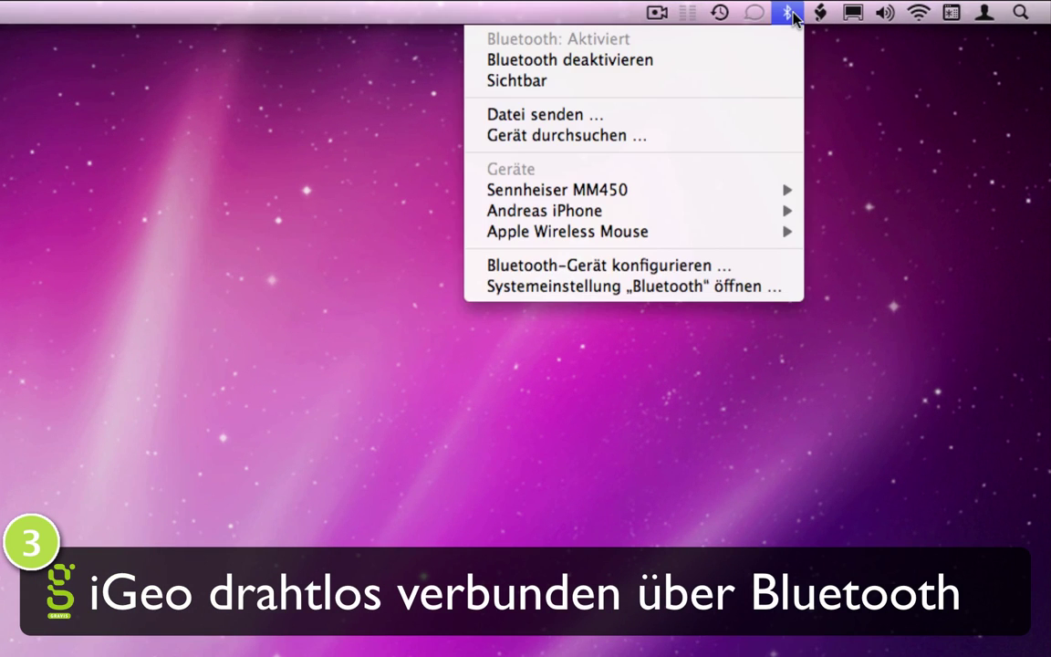
pyautogui.click(720, 267)
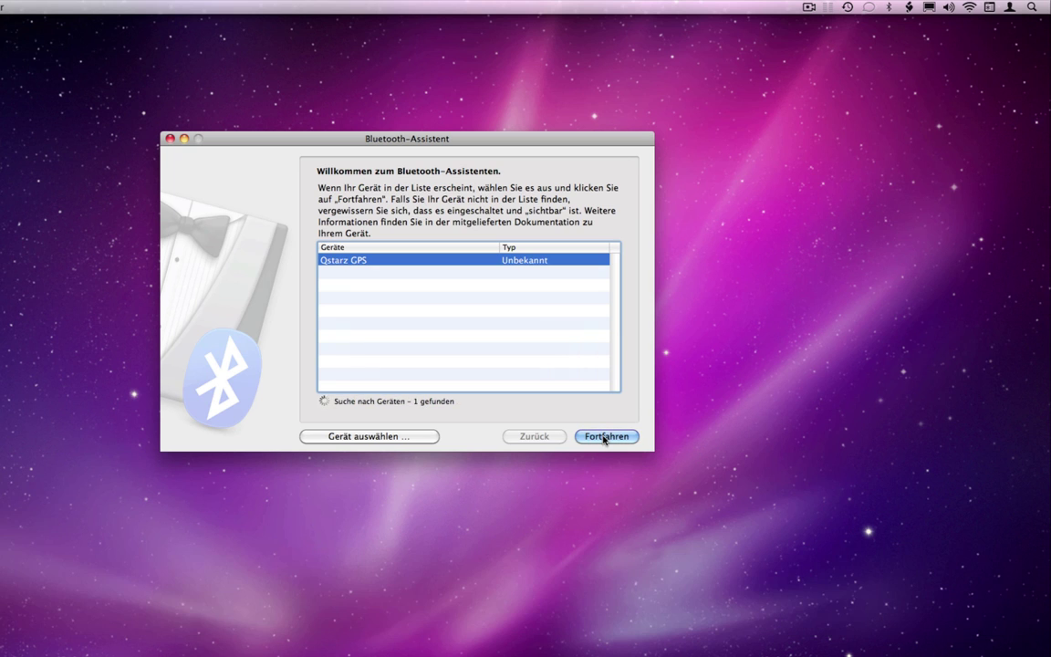
pyautogui.click(602, 438)
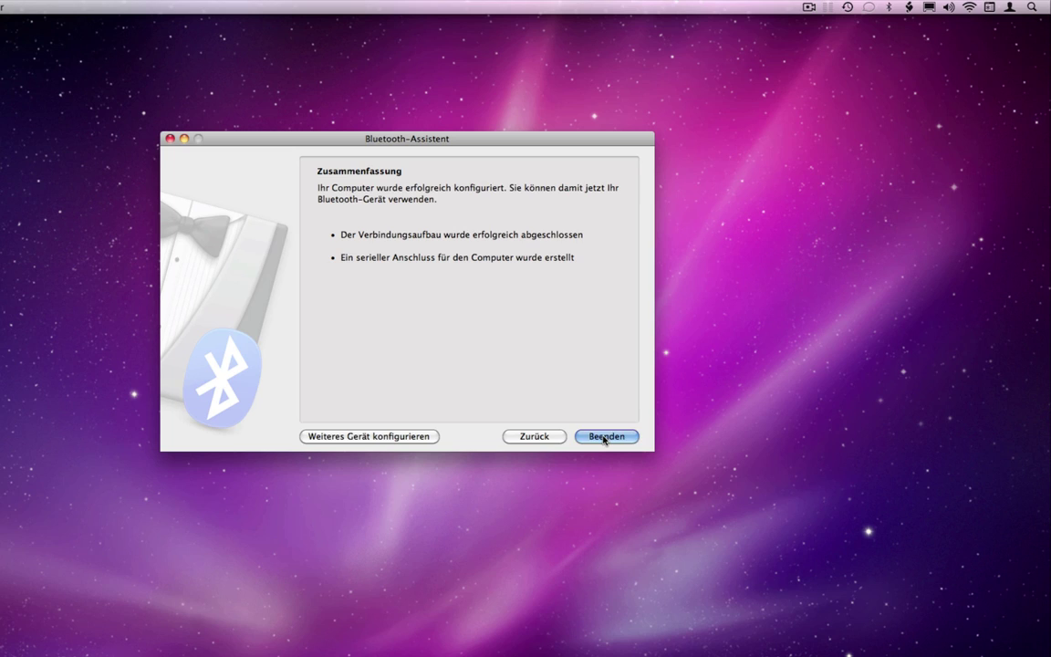
pyautogui.click(604, 438)
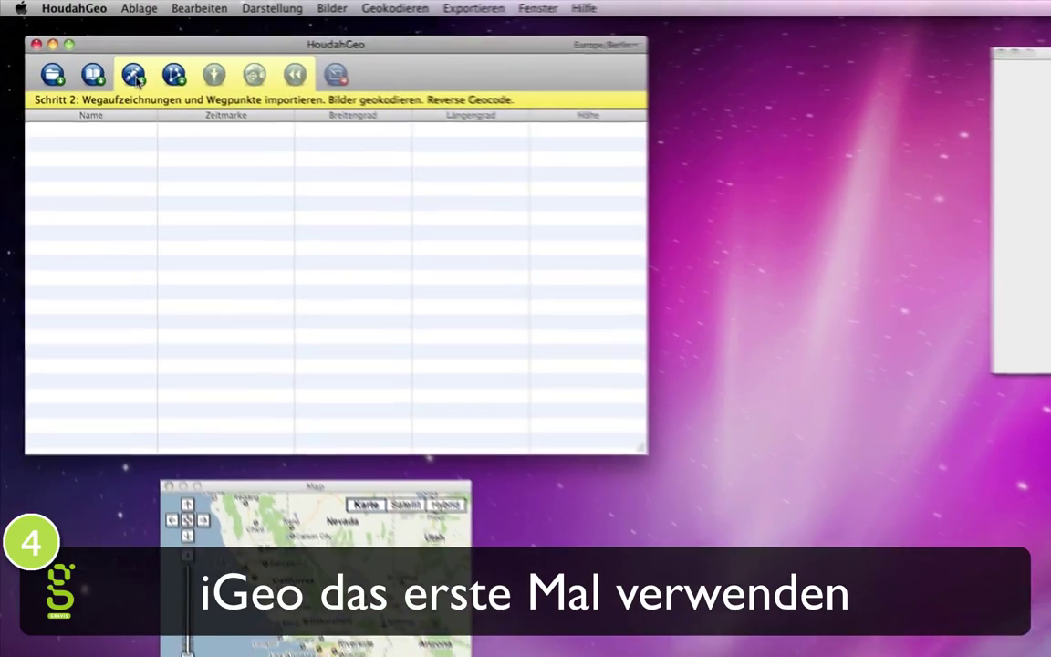
# Step: Download track logs from the MTK GPS over USB port usbmodemfd1110 and confirm the merge options
pyautogui.click(172, 72)
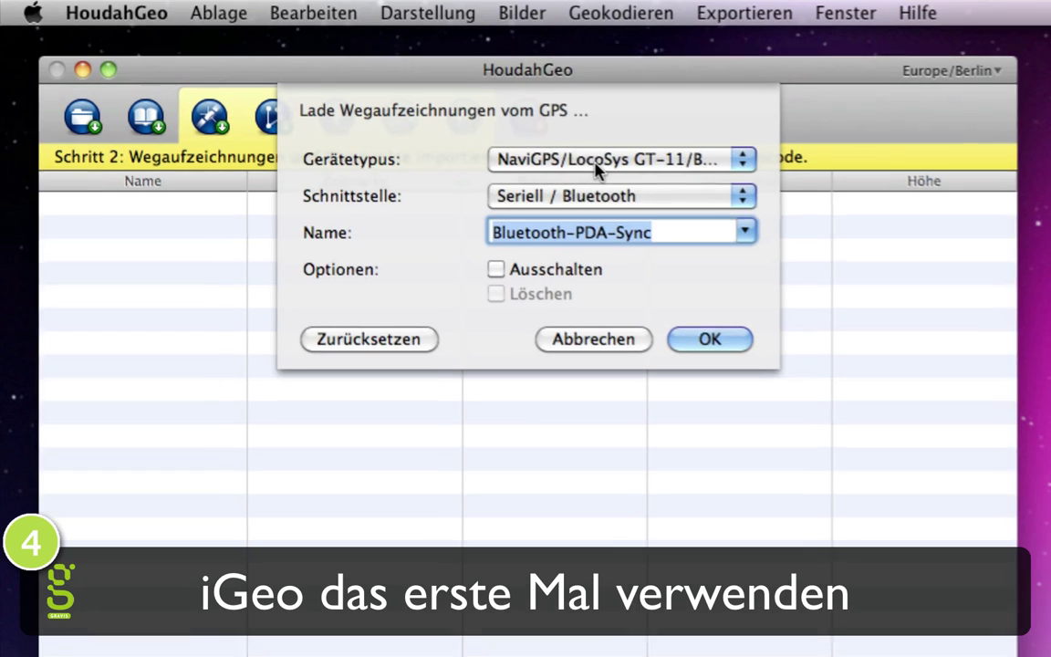
pyautogui.click(596, 164)
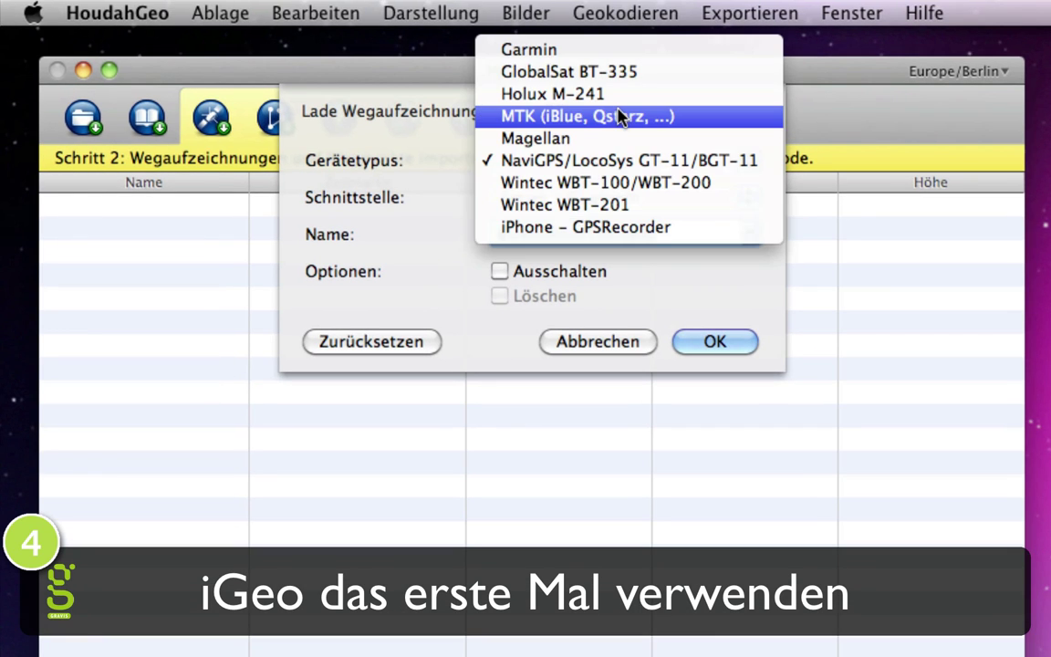
pyautogui.click(592, 117)
pyautogui.click(629, 203)
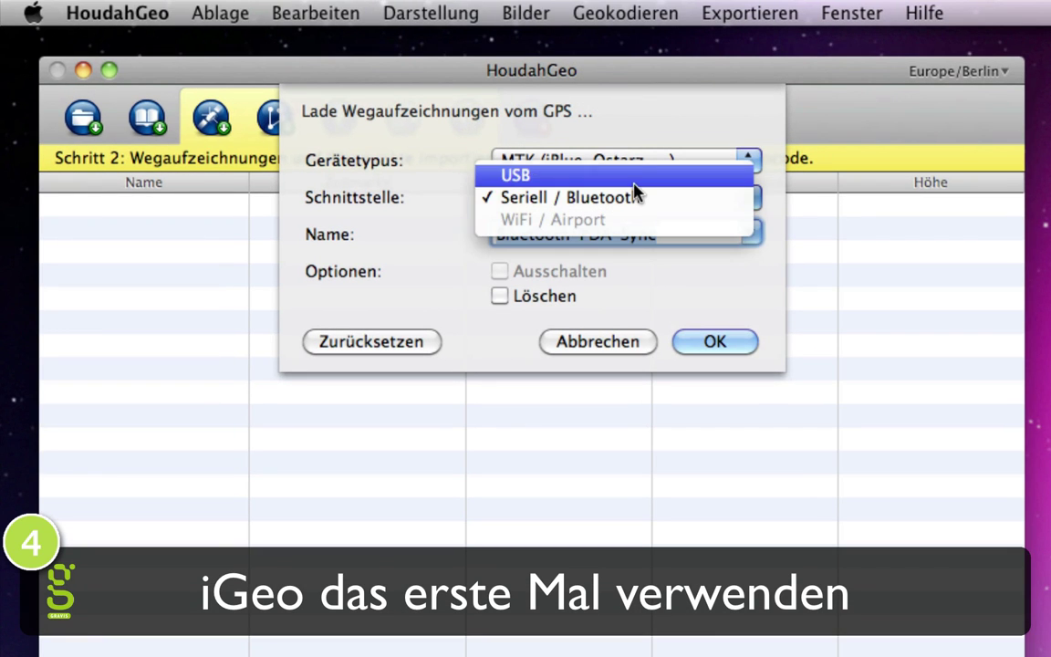
pyautogui.click(631, 175)
pyautogui.click(746, 235)
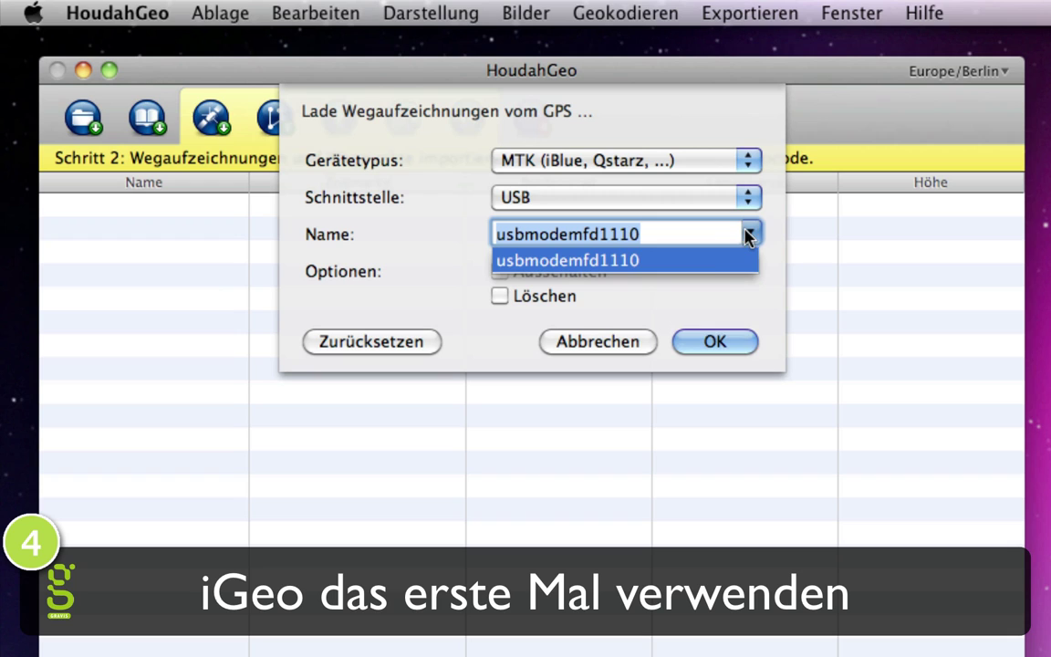
pyautogui.click(703, 262)
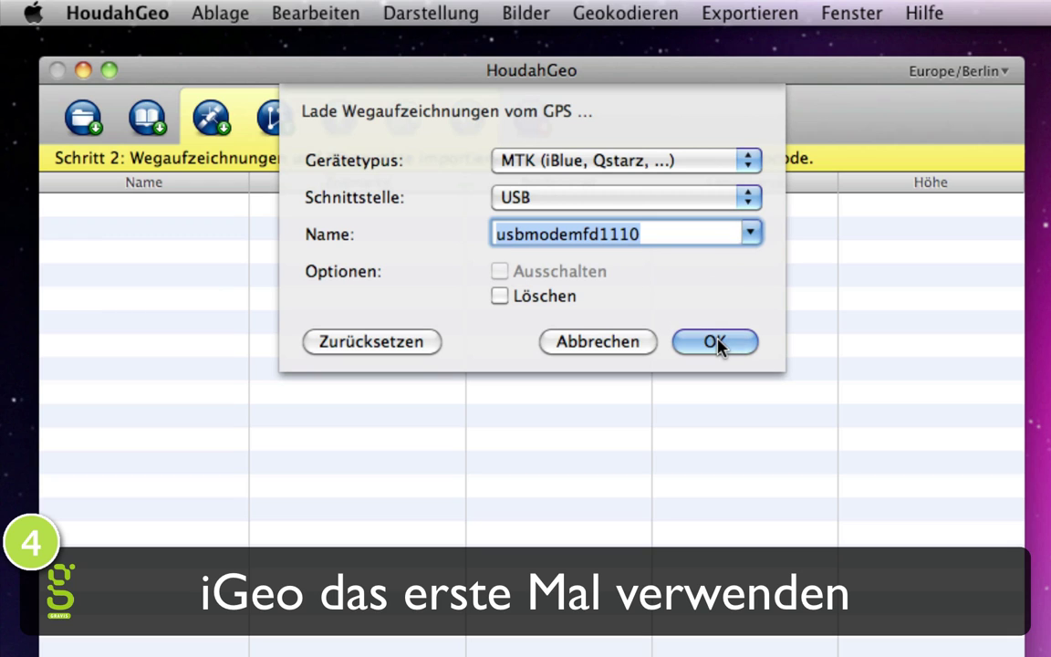
pyautogui.click(717, 343)
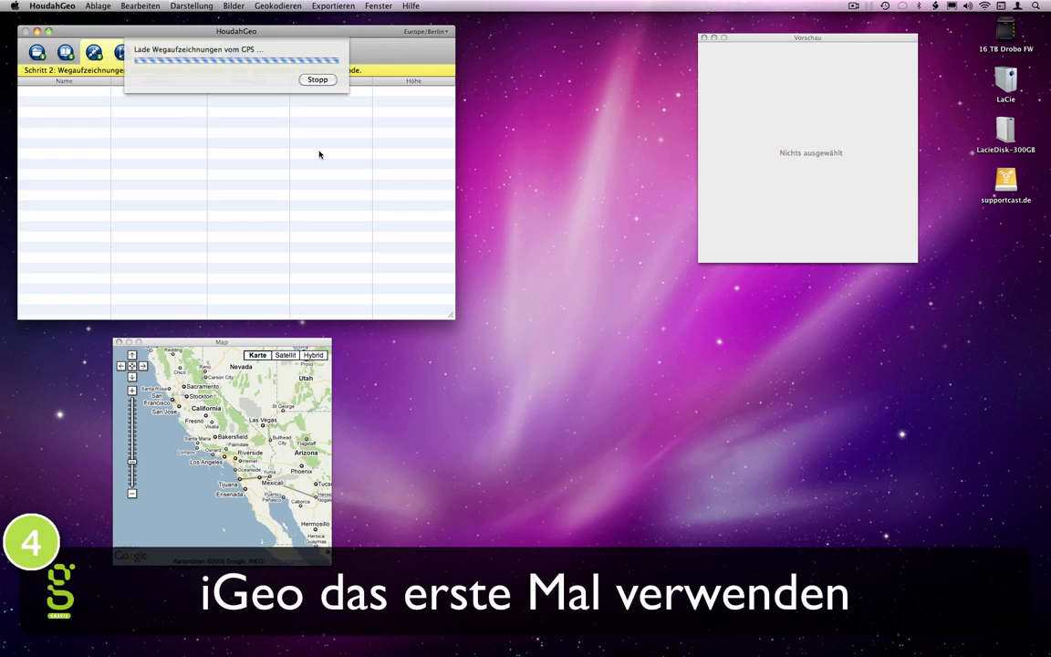
pyautogui.press('Return')
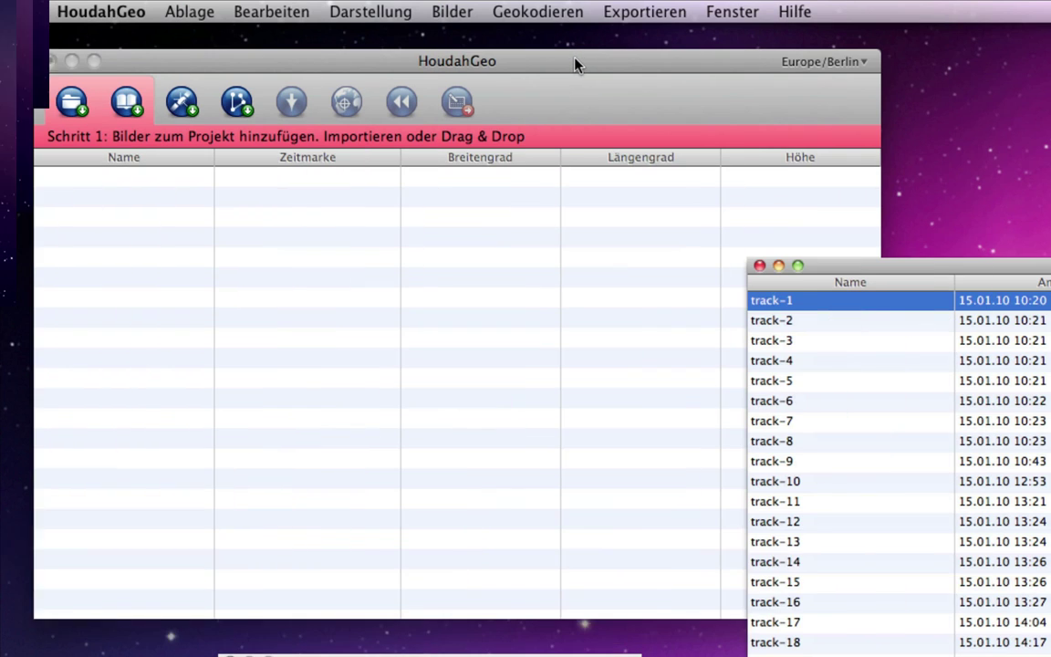
# Step: Add all 167 iPhoto library photos to the project with Europe/Berlin camera time zone
pyautogui.click(574, 64)
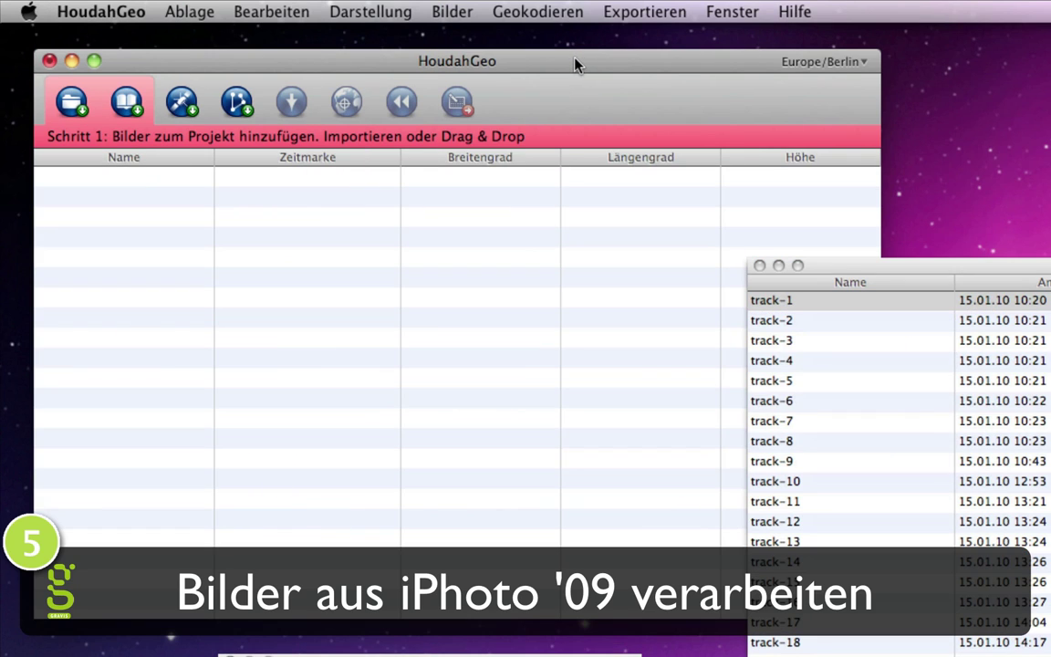
pyautogui.click(451, 11)
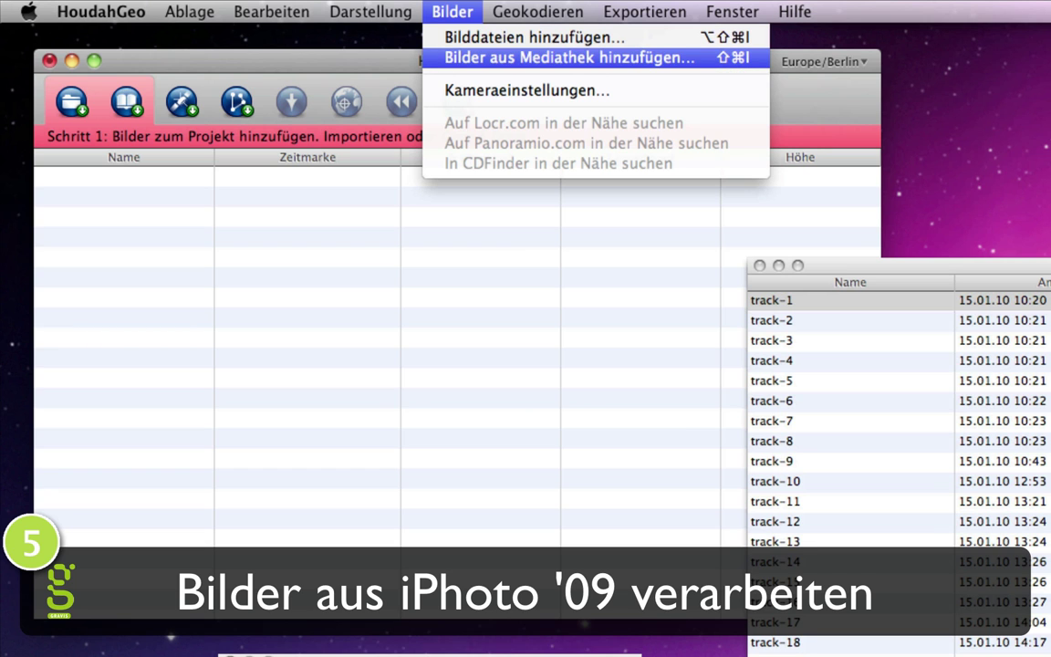
pyautogui.click(467, 57)
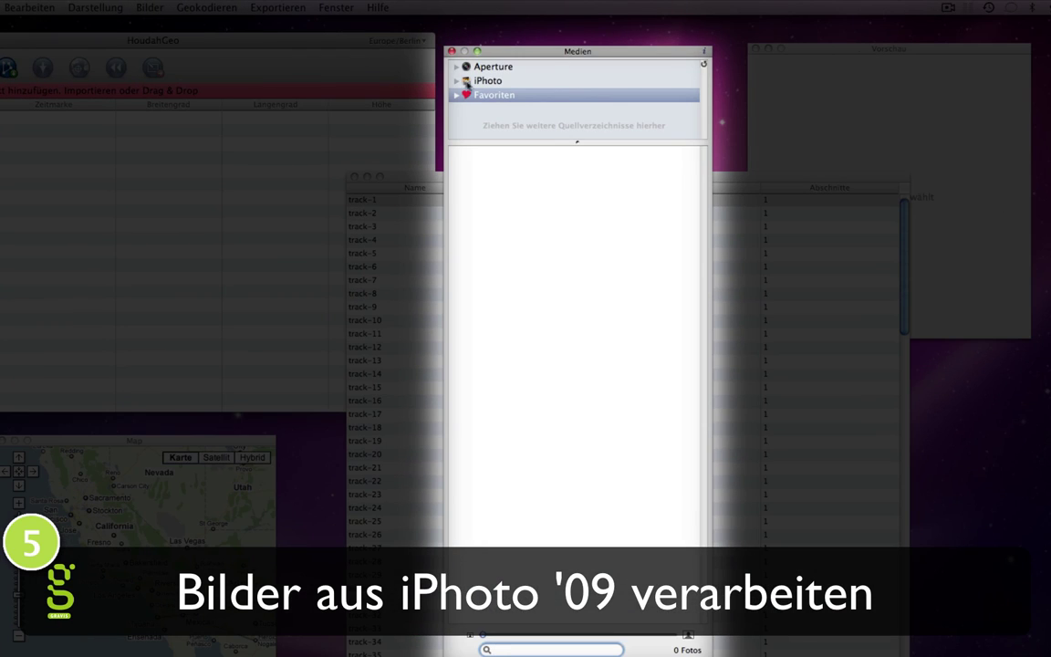
pyautogui.click(469, 82)
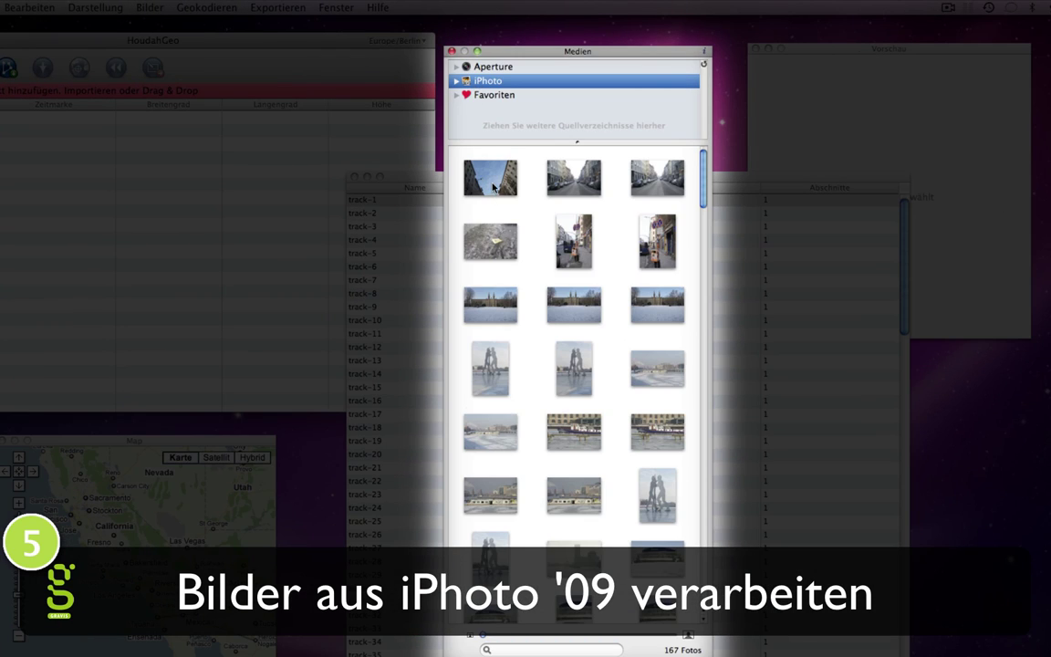
pyautogui.click(492, 187)
pyautogui.press('super+a')
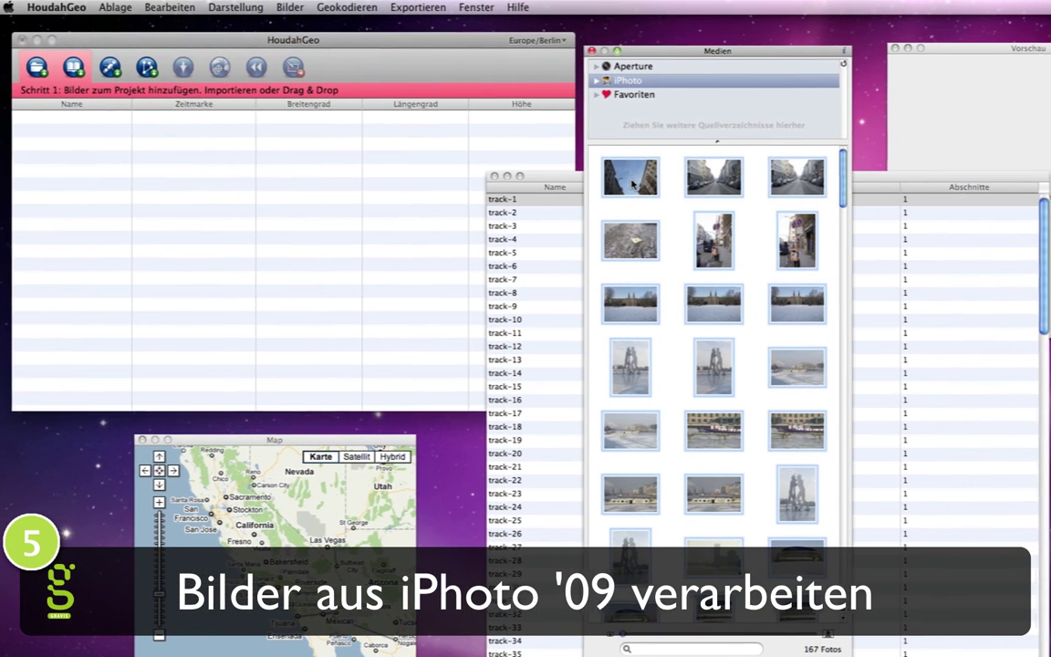
pyautogui.moveTo(632, 182); pyautogui.dragTo(126, 173)
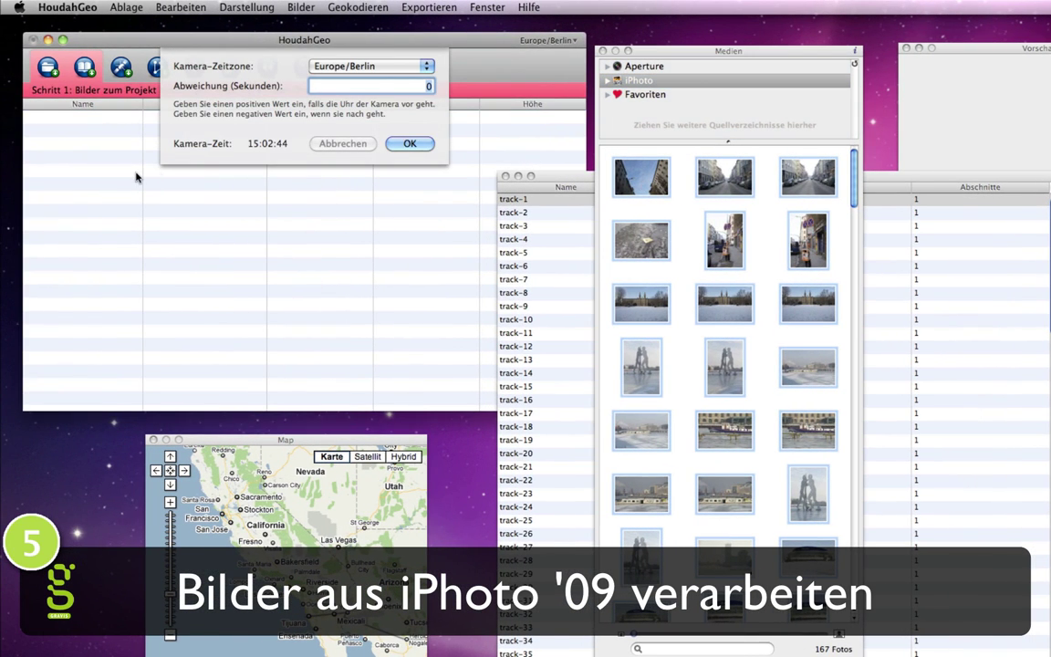
pyautogui.click(409, 143)
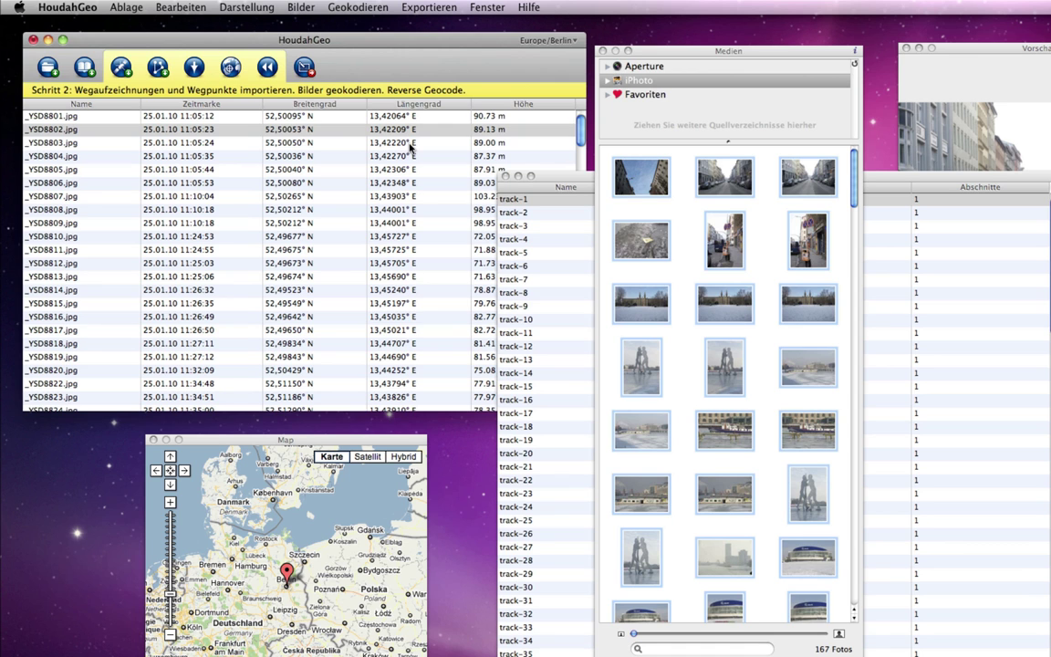
# Step: Export metadata to copies of only the geocoded photos, all 167 of them
pyautogui.click(306, 69)
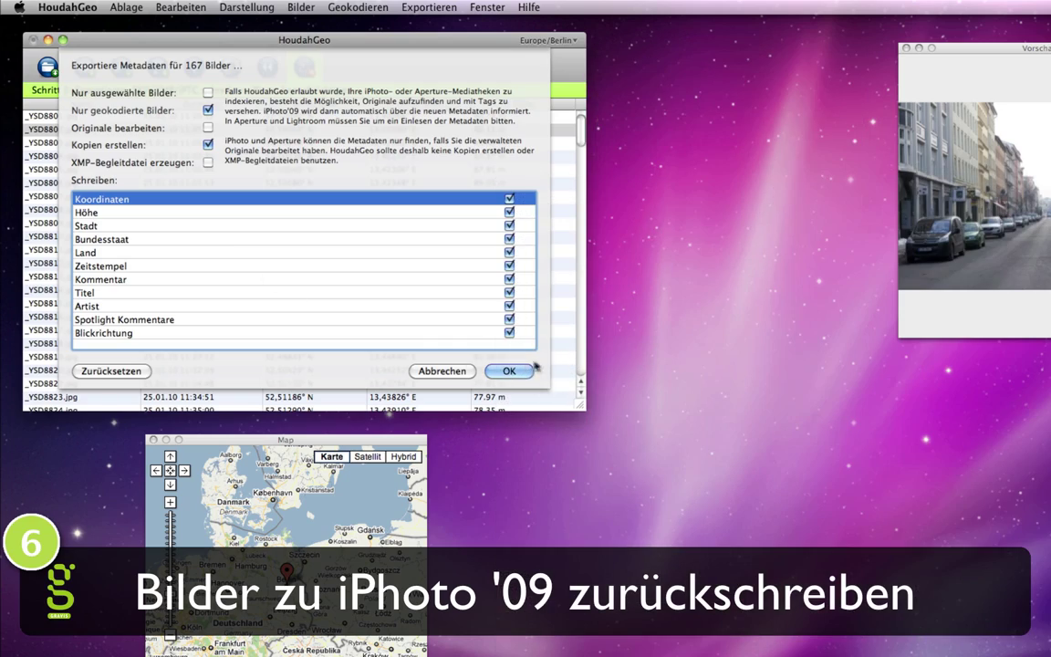
pyautogui.click(511, 370)
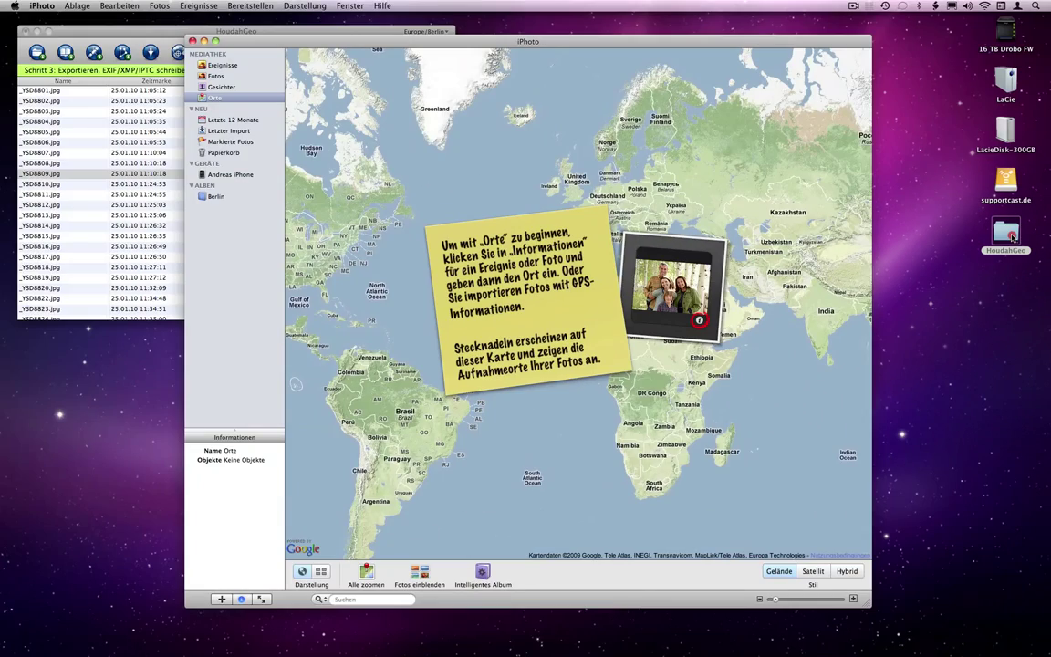
# Step: Import the HoudahGeo desktop folder into iPhoto and show the Places map
pyautogui.moveTo(1010, 237); pyautogui.dragTo(229, 239)
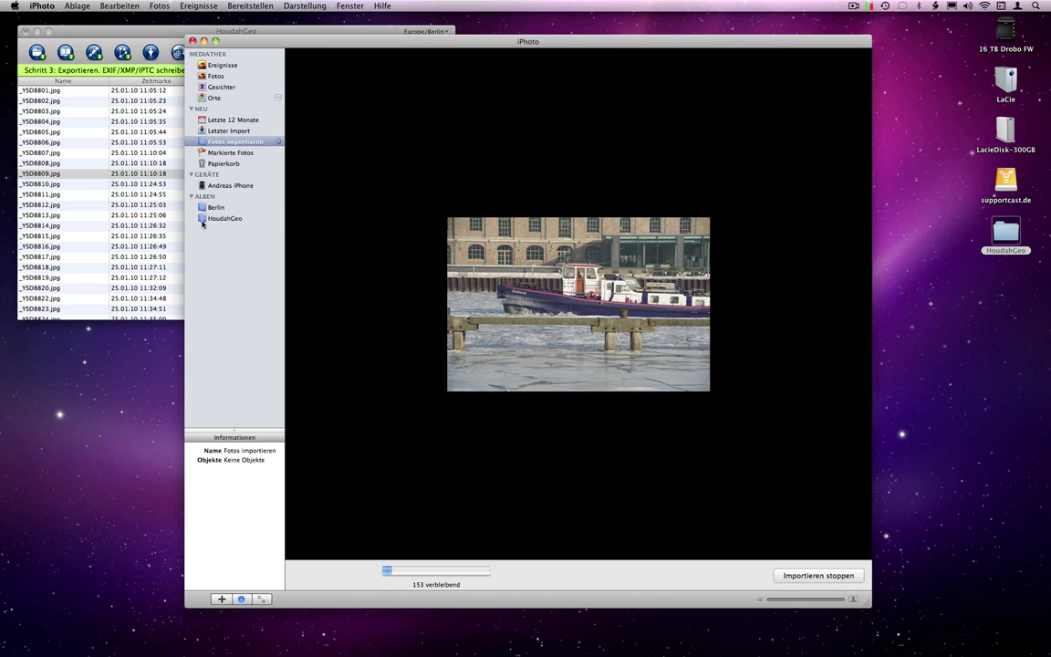
pyautogui.click(215, 98)
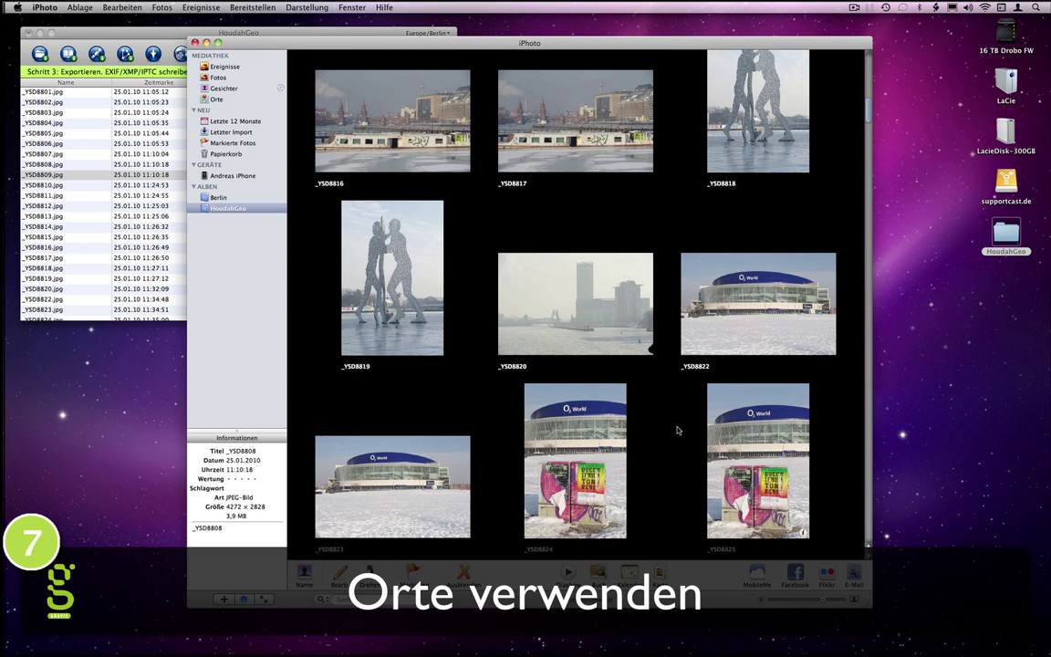
# Step: Select photo _YSD8836 and show where it was taken
pyautogui.scroll(-10, 677, 429)
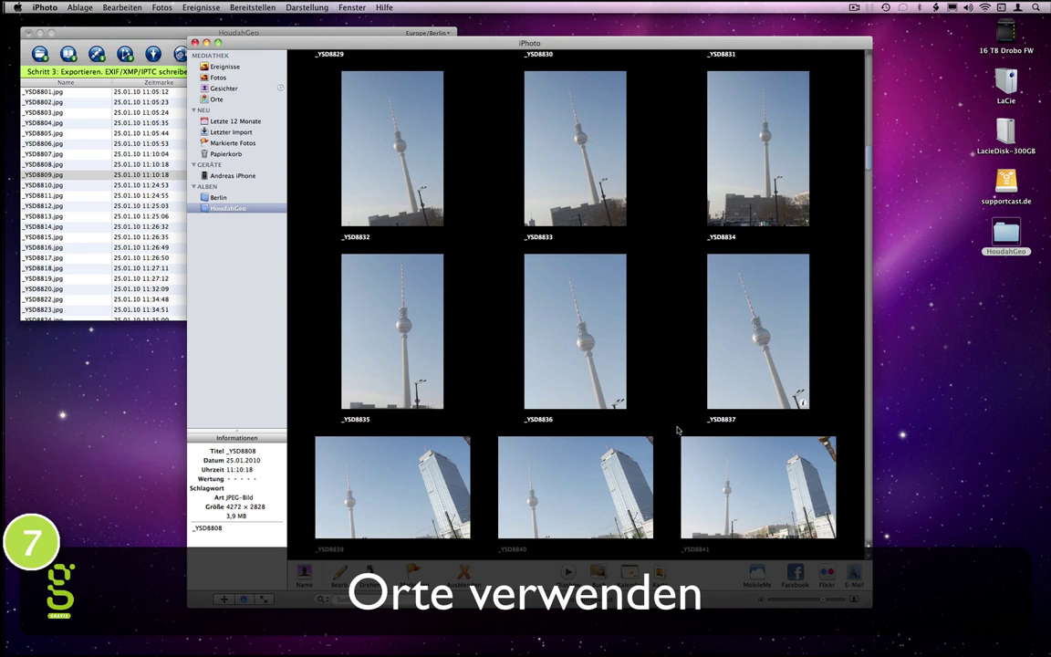
pyautogui.click(619, 403)
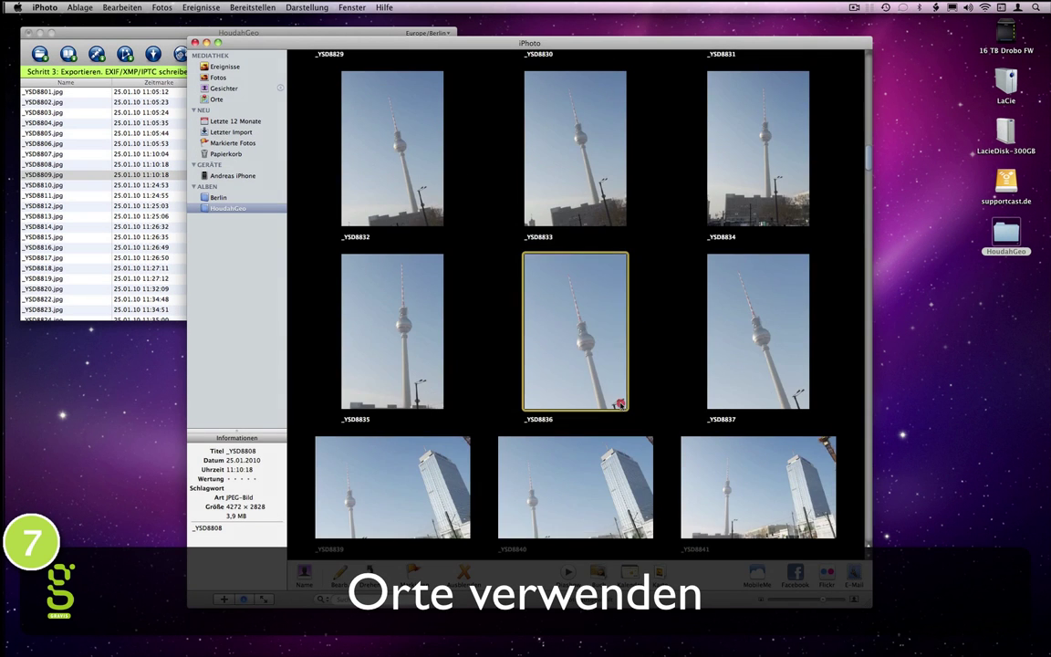
pyautogui.click(617, 402)
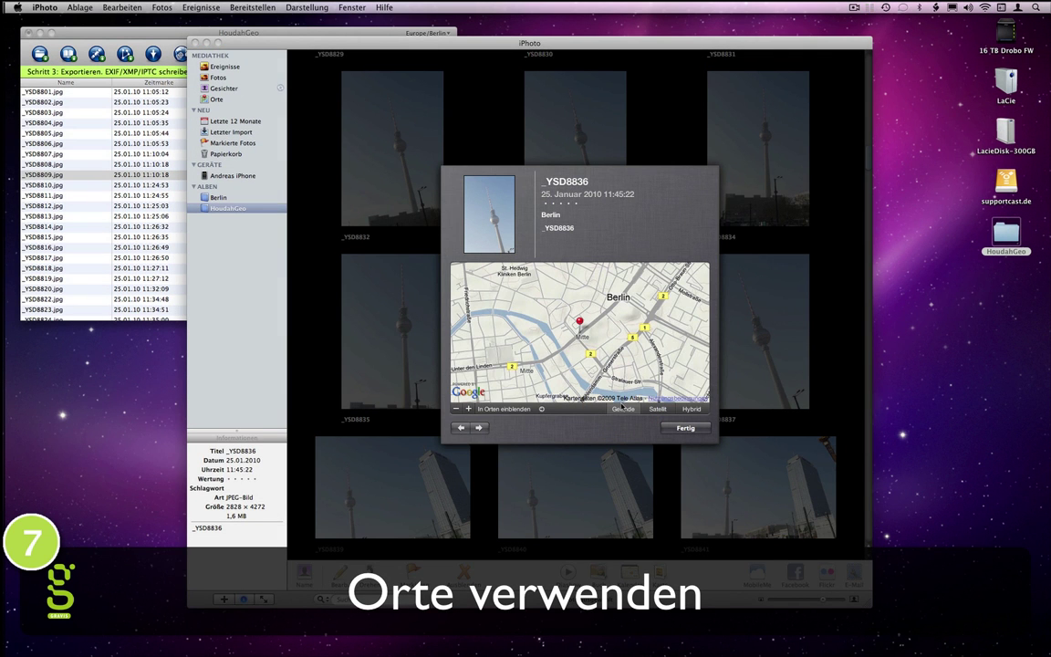
# Step: On the Places map, view the four photos at the Berlin pin, then return to the pins
pyautogui.click(541, 408)
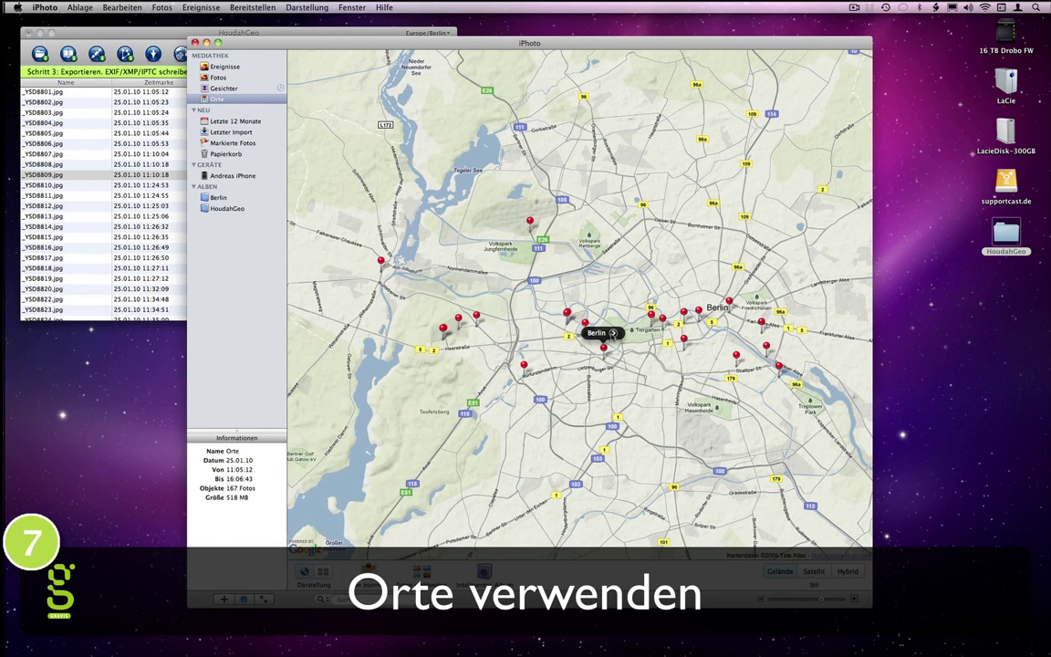
pyautogui.click(613, 333)
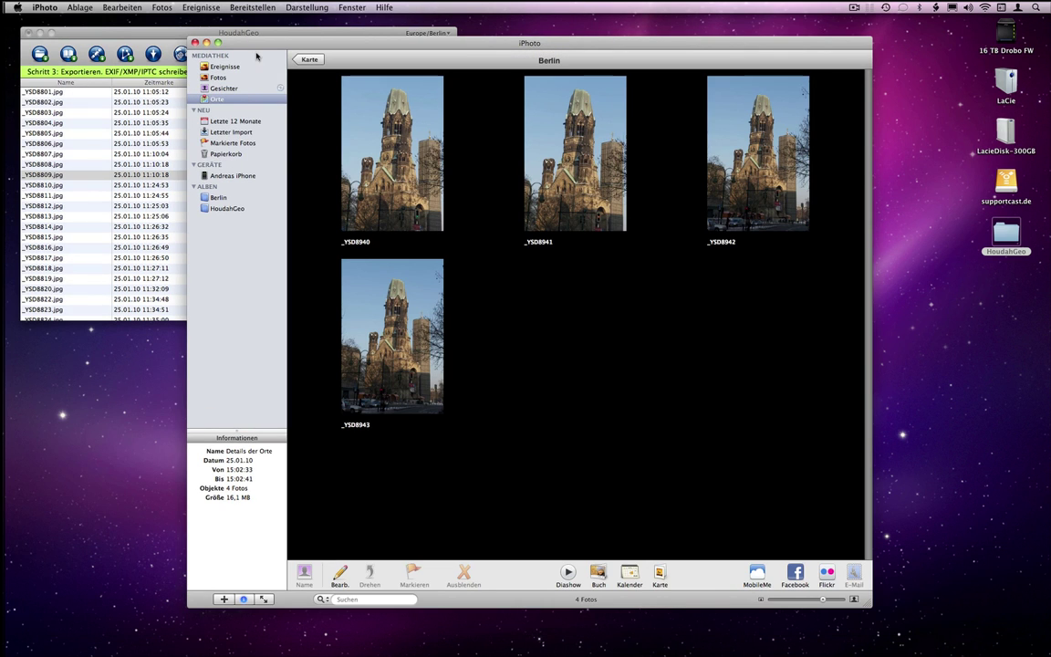
pyautogui.click(308, 61)
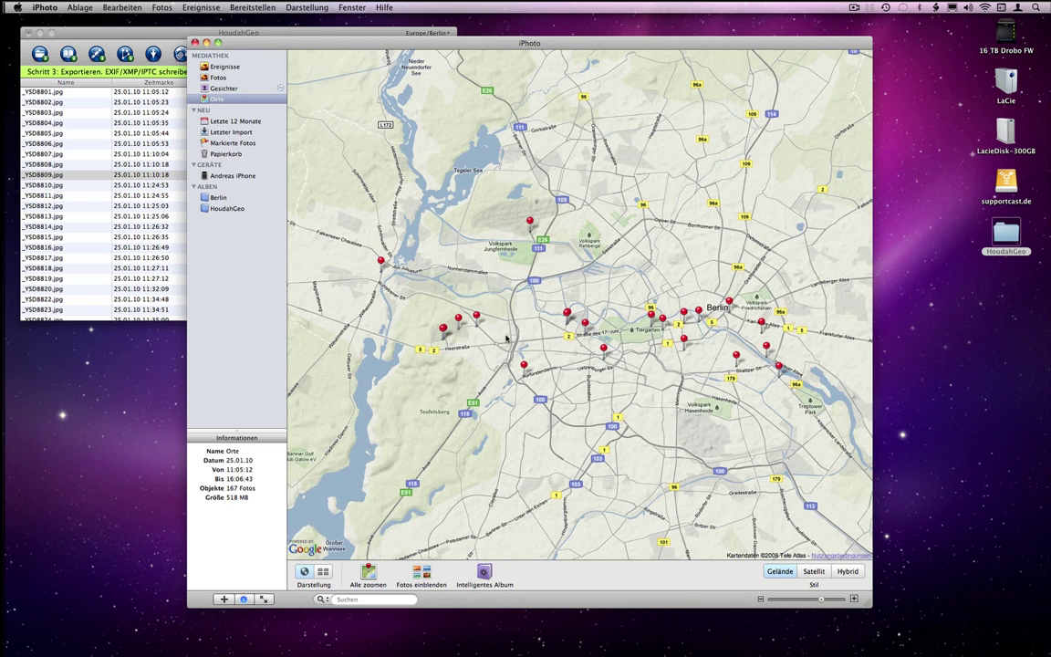
# Step: Check the Berlin und TU Berlin - Mathecampus pin, then open _YSD8886 from the ten-photo pin at full size
pyautogui.moveTo(584, 326)
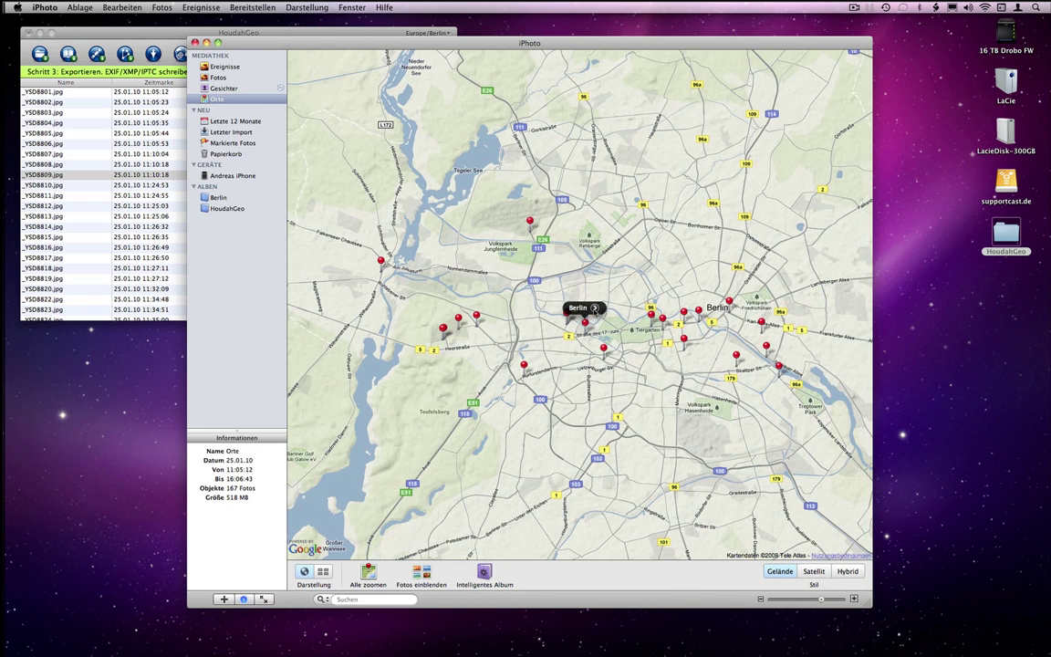
pyautogui.click(593, 308)
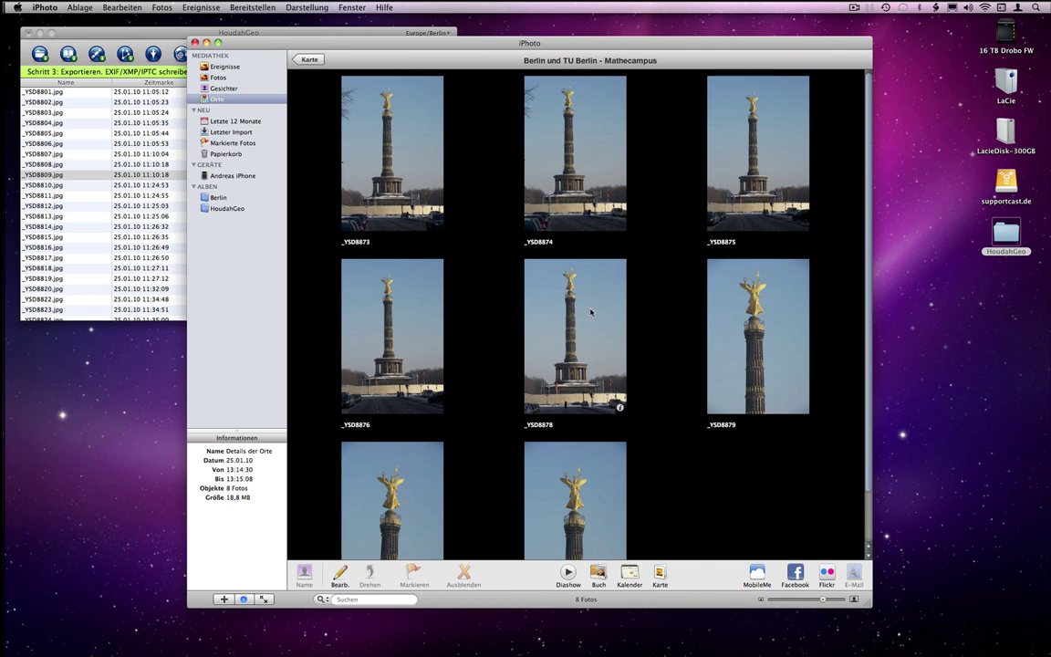
pyautogui.press('Escape')
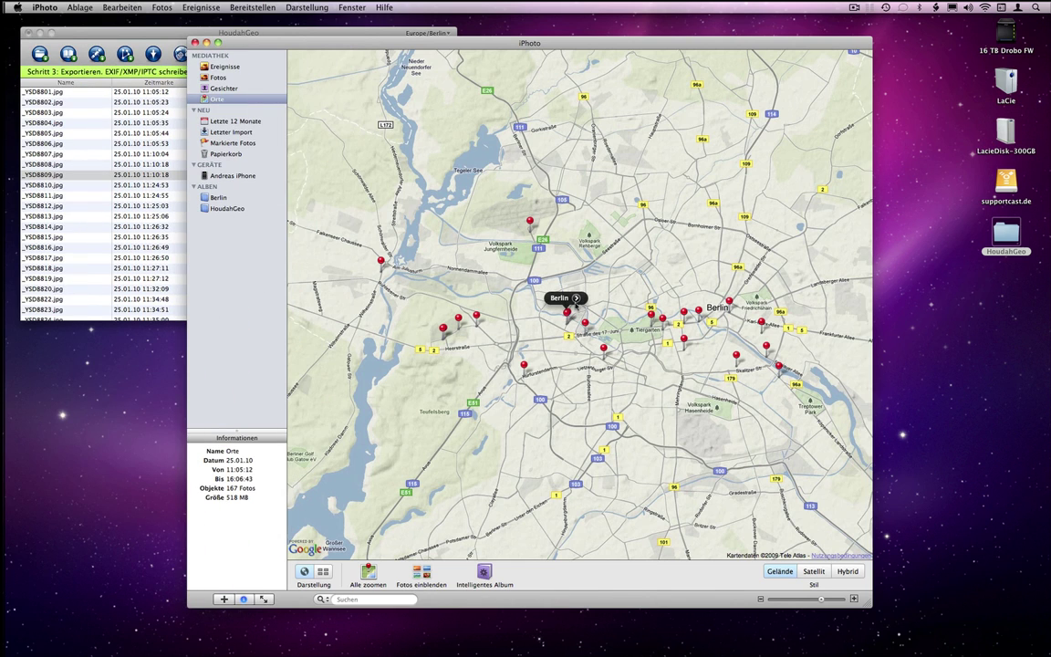
pyautogui.click(576, 299)
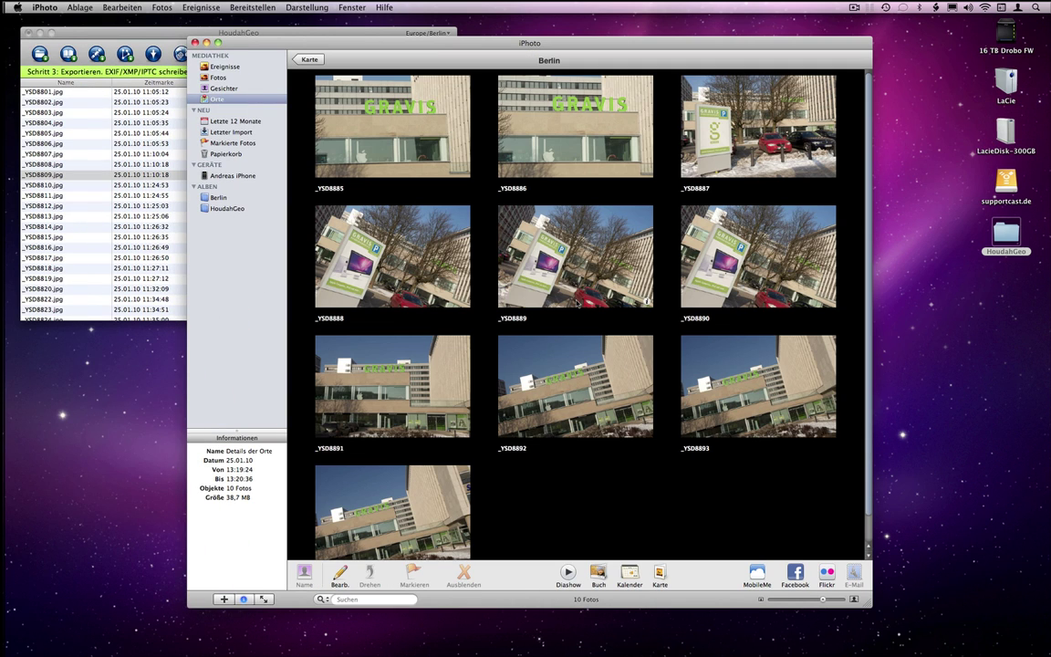
pyautogui.doubleClick(564, 139)
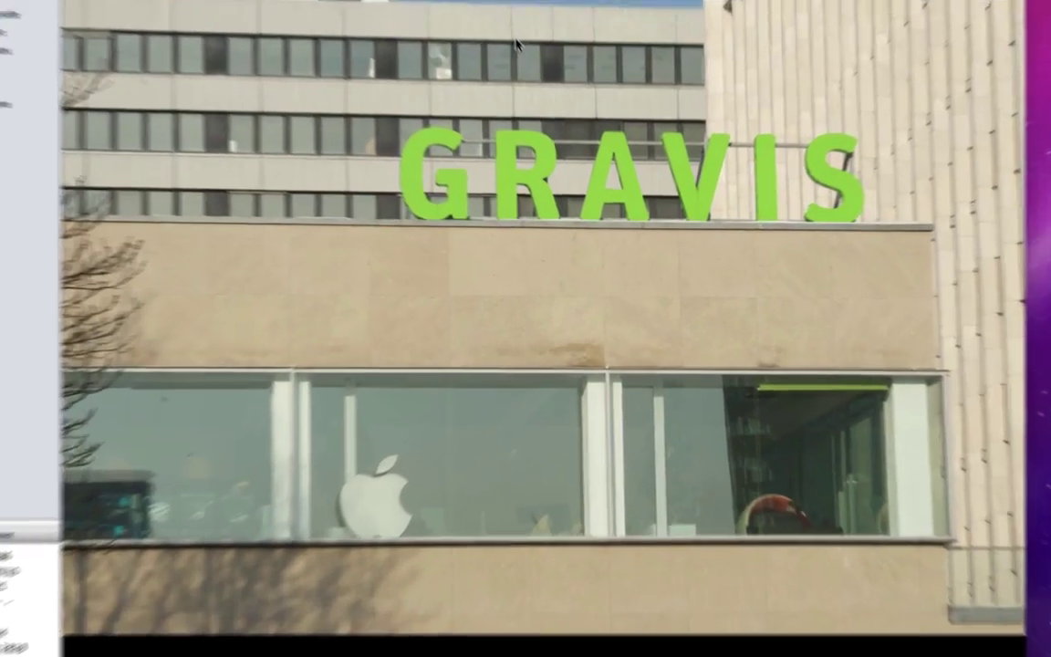